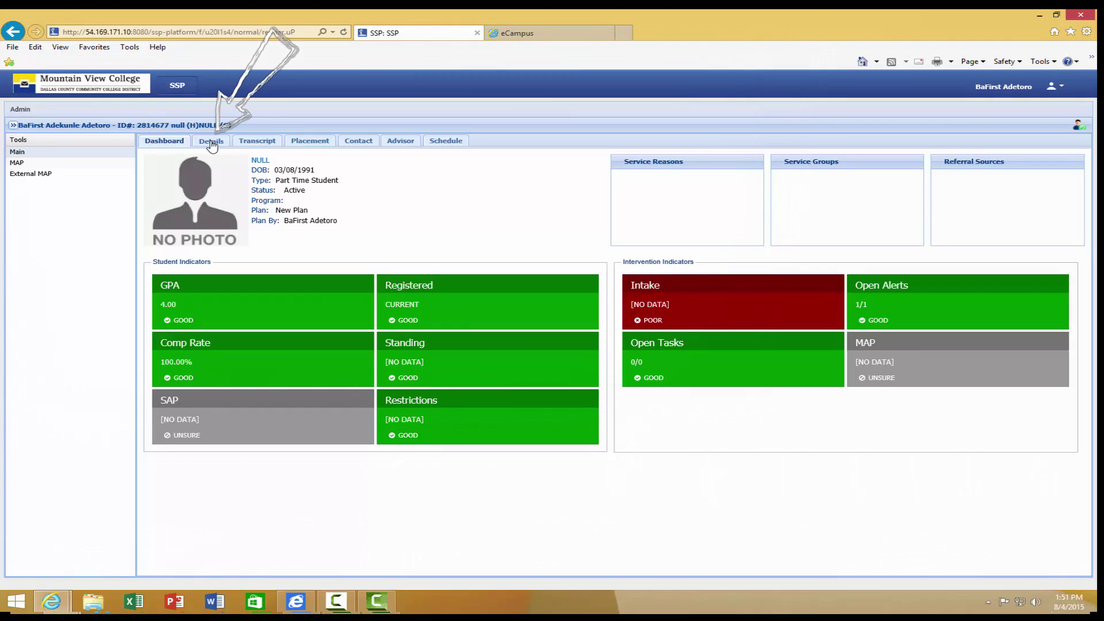
- Review the student's demographic and academic details, transcript and assigned advisor information
left_click(211, 141)
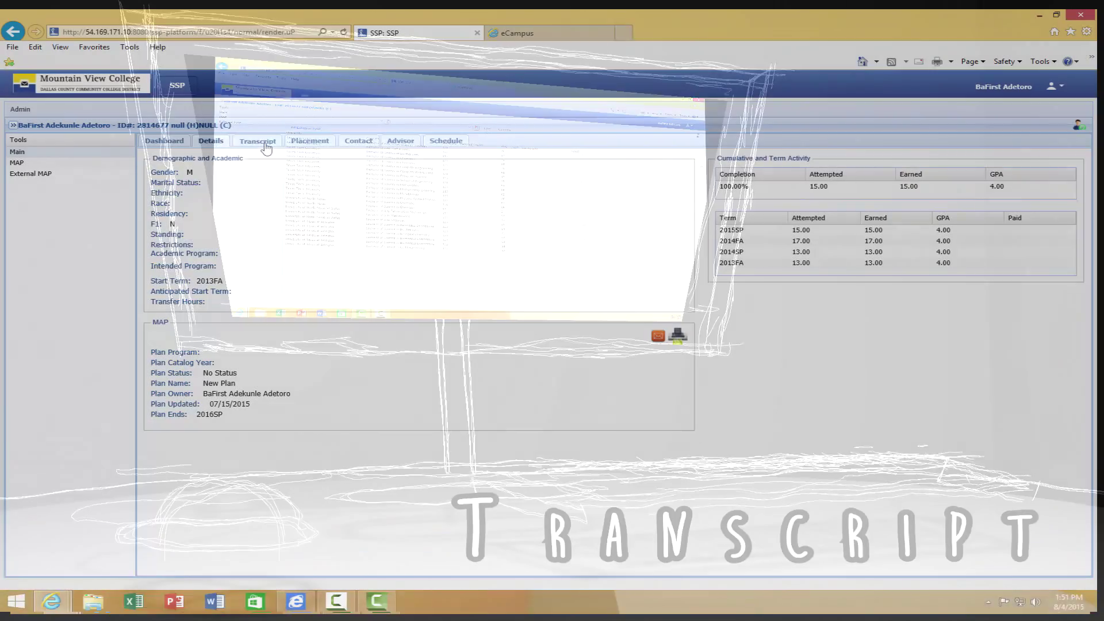
left_click(266, 144)
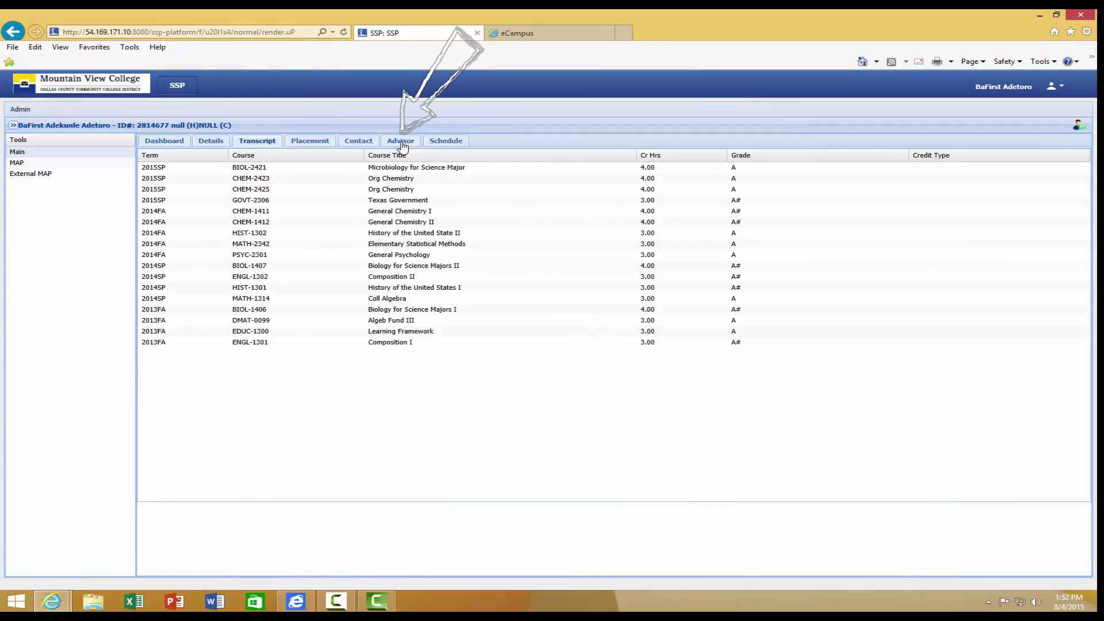
left_click(402, 147)
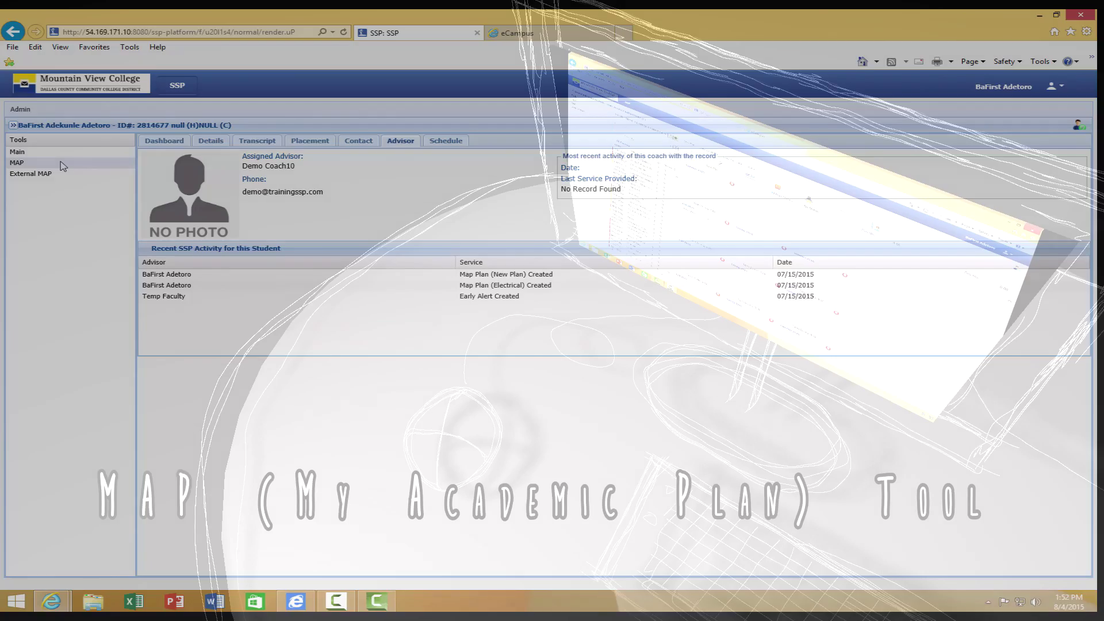
- Open the MAP tool and try to filter its course list by the term spring 2016
left_click(62, 163)
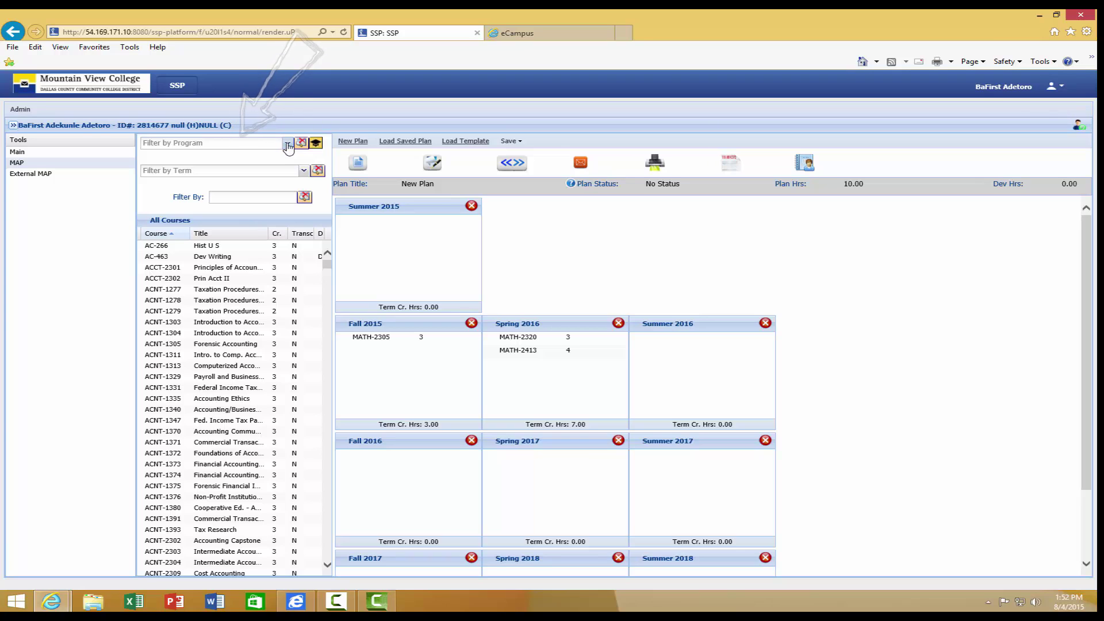
left_click(286, 144)
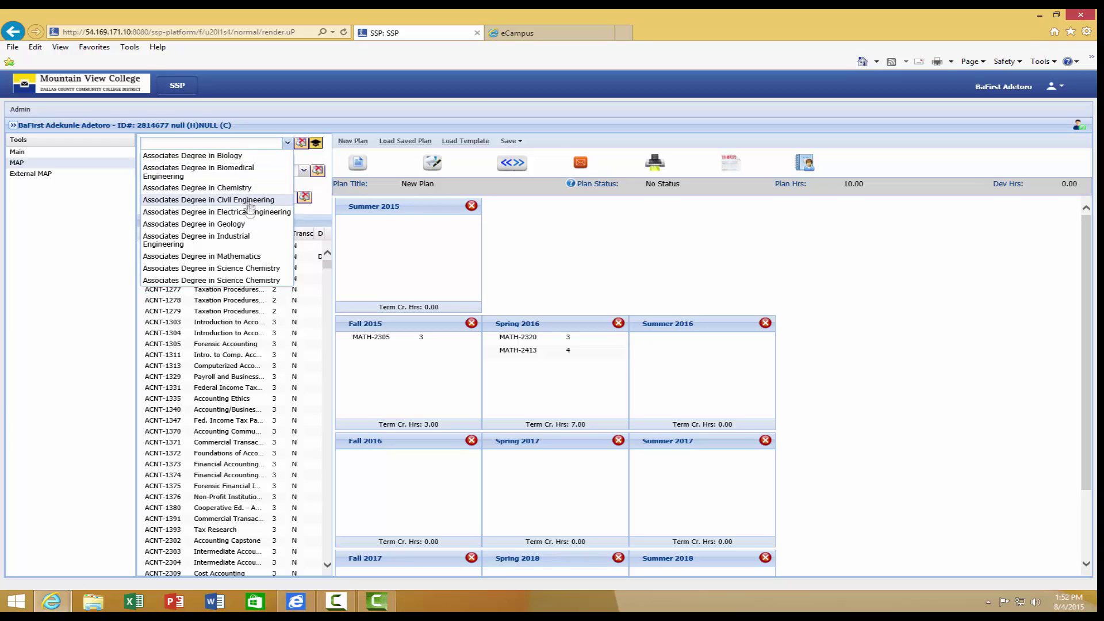
left_click(194, 169)
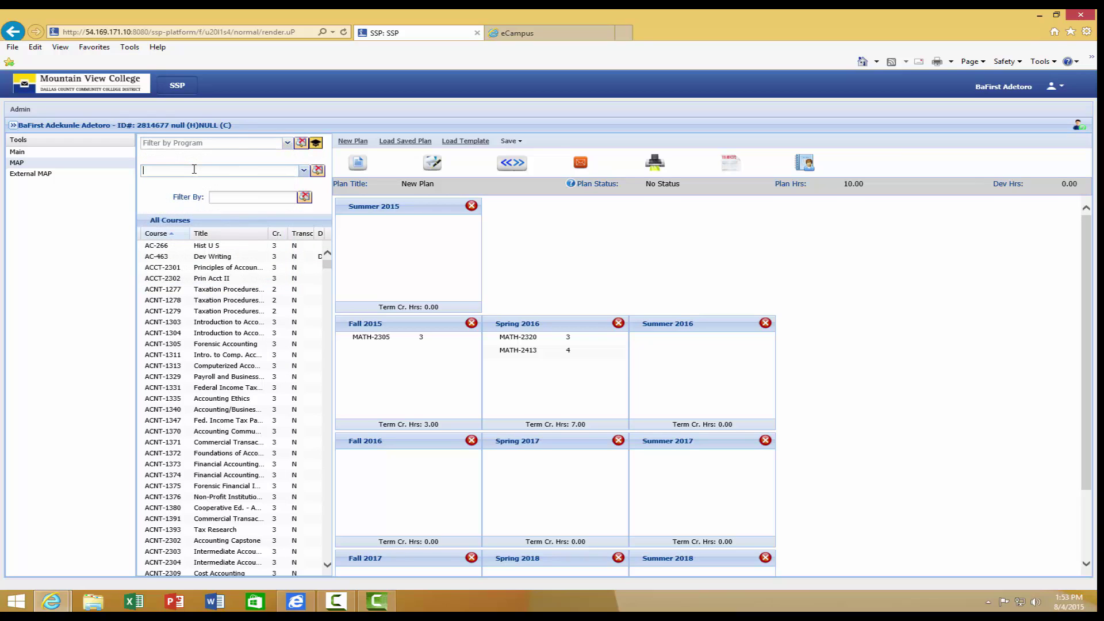
type("spring 2016")
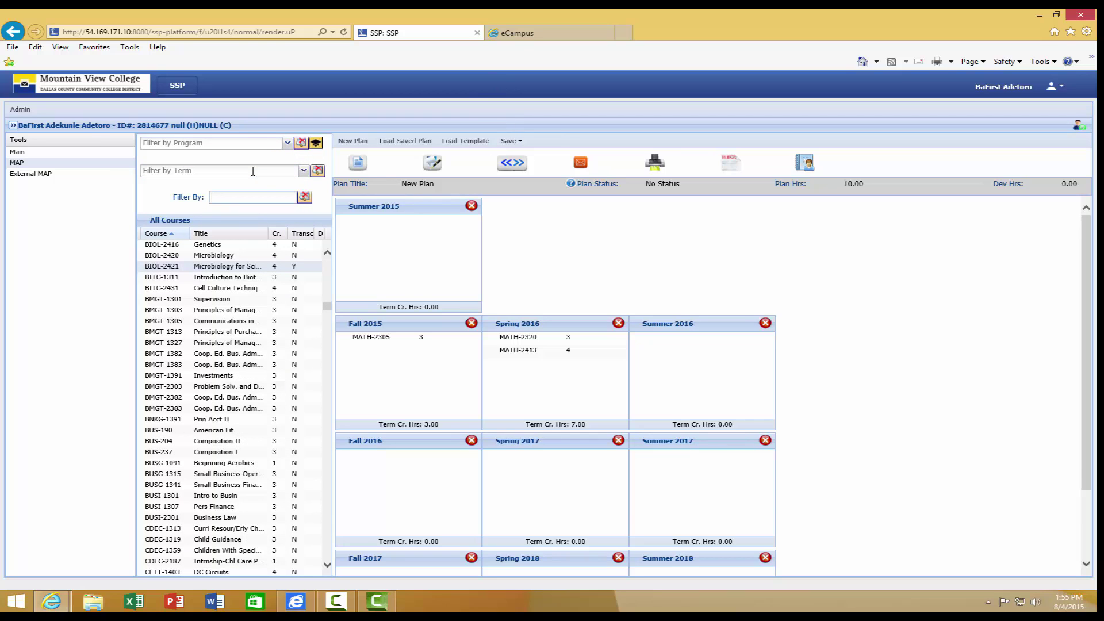
- Filter the courses by "biol" and add BIOL-1409 and BIOL-2401 to the Fall 2015 term
type("biol")
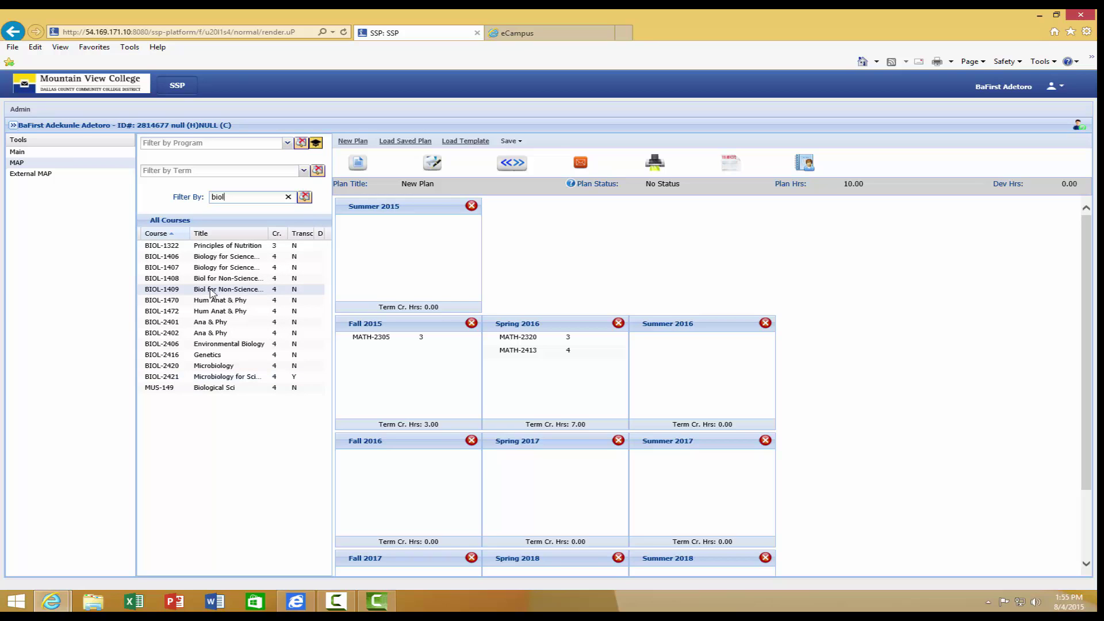
left_click_drag(210, 293, 394, 380)
left_click_drag(198, 322, 396, 375)
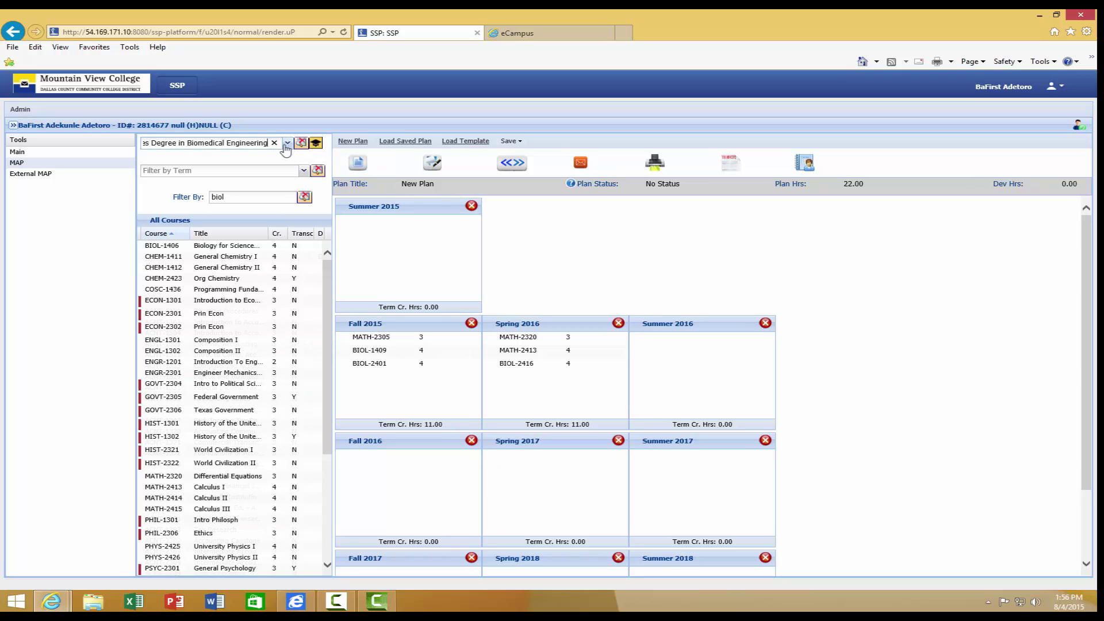
- Filter the courses by the Associates Degree in Biomedical Engineering program and view its degree plan
left_click(287, 144)
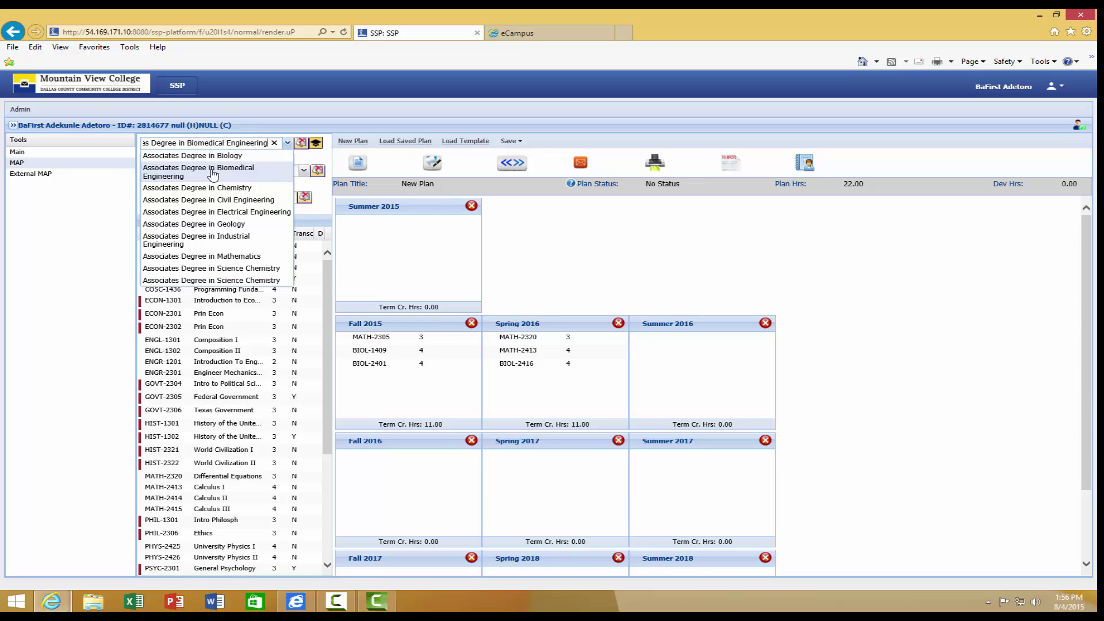
left_click(213, 172)
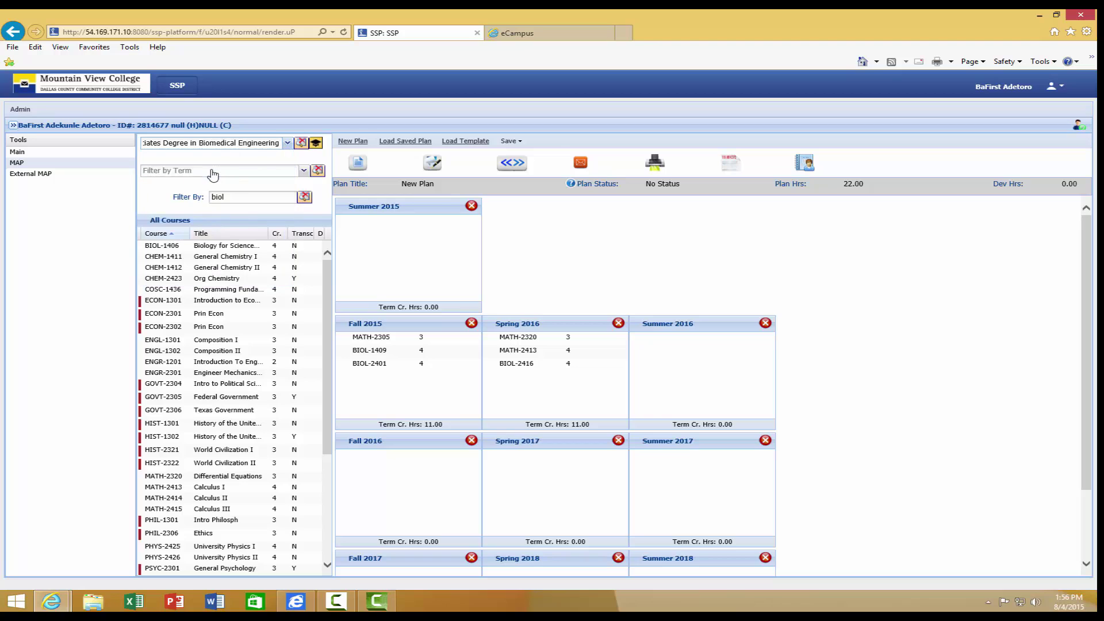
left_click(316, 145)
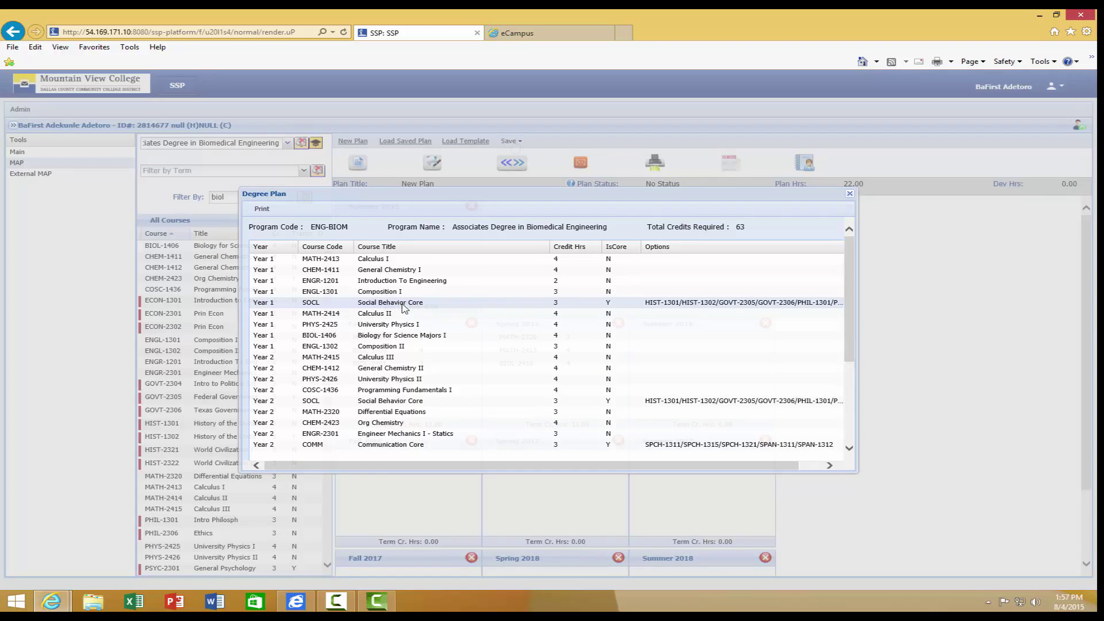
key("Escape")
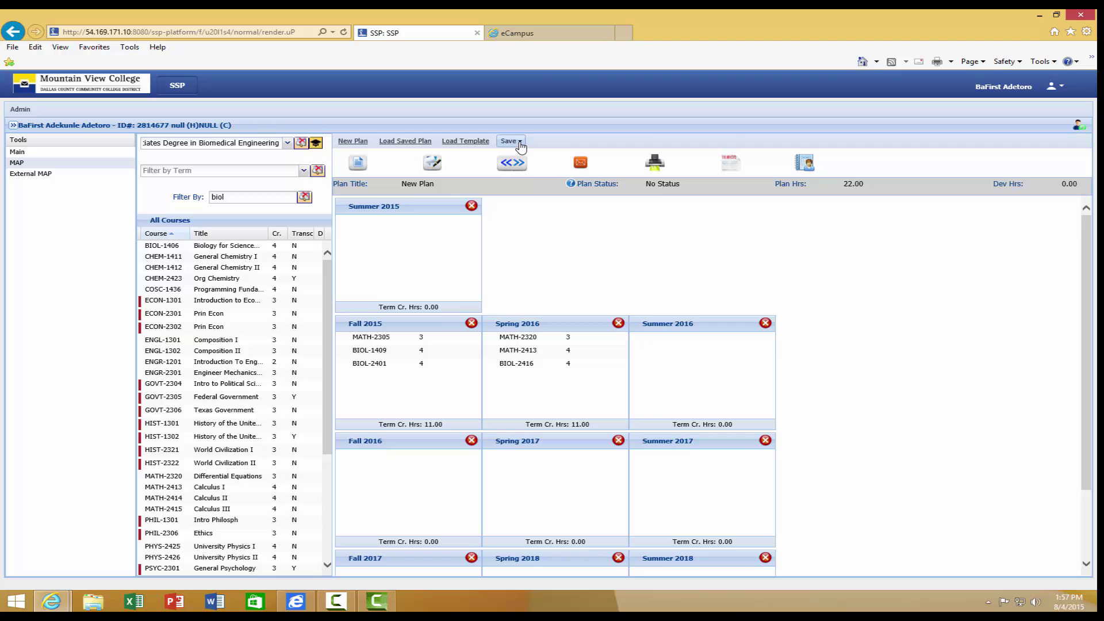
- Load the Associate in Law Enforcement template and open the saved plan selection
left_click(520, 146)
left_click(467, 142)
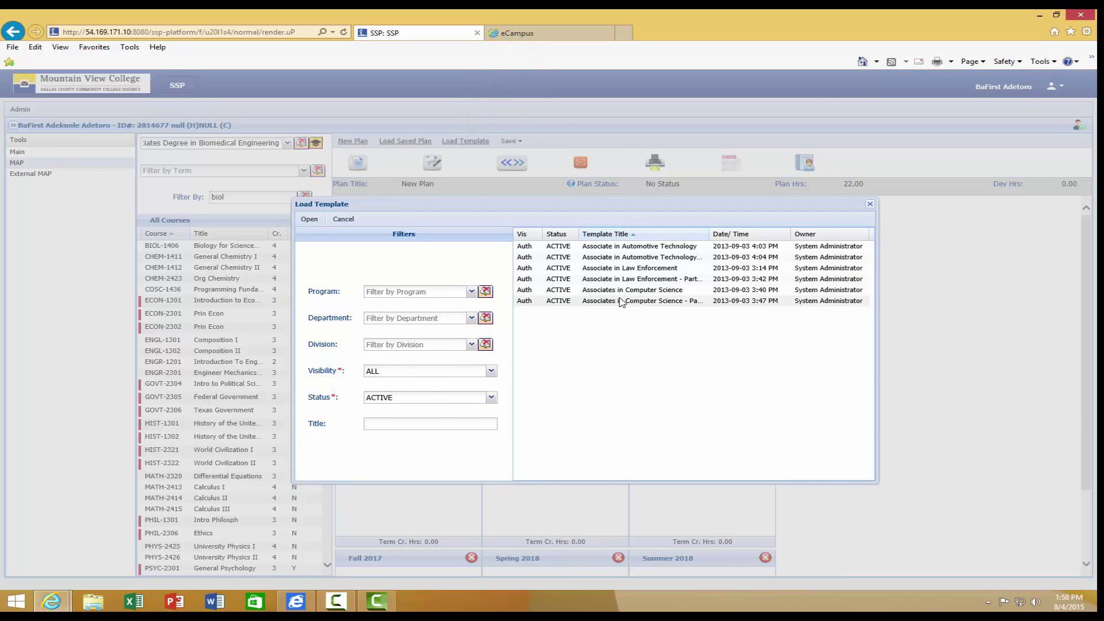
double_click(615, 269)
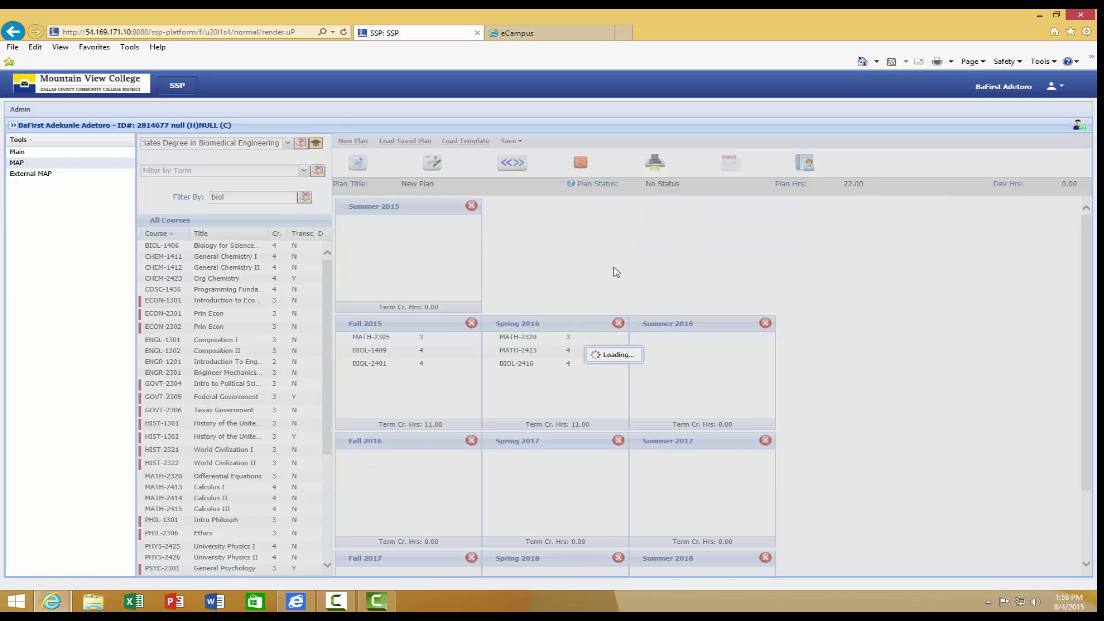
left_click(517, 144)
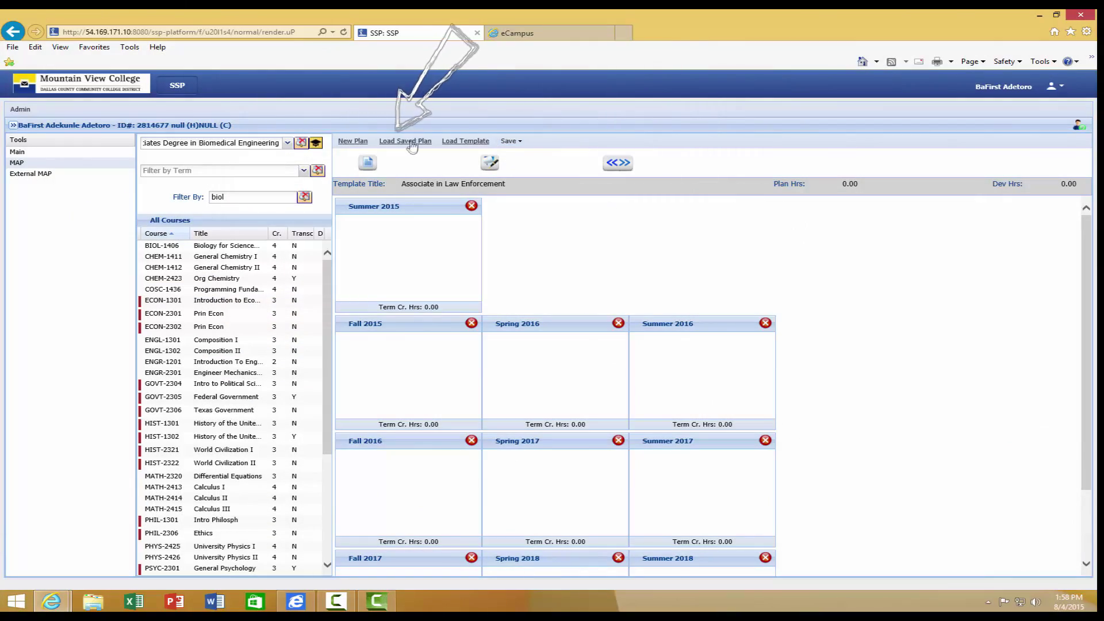
left_click(411, 142)
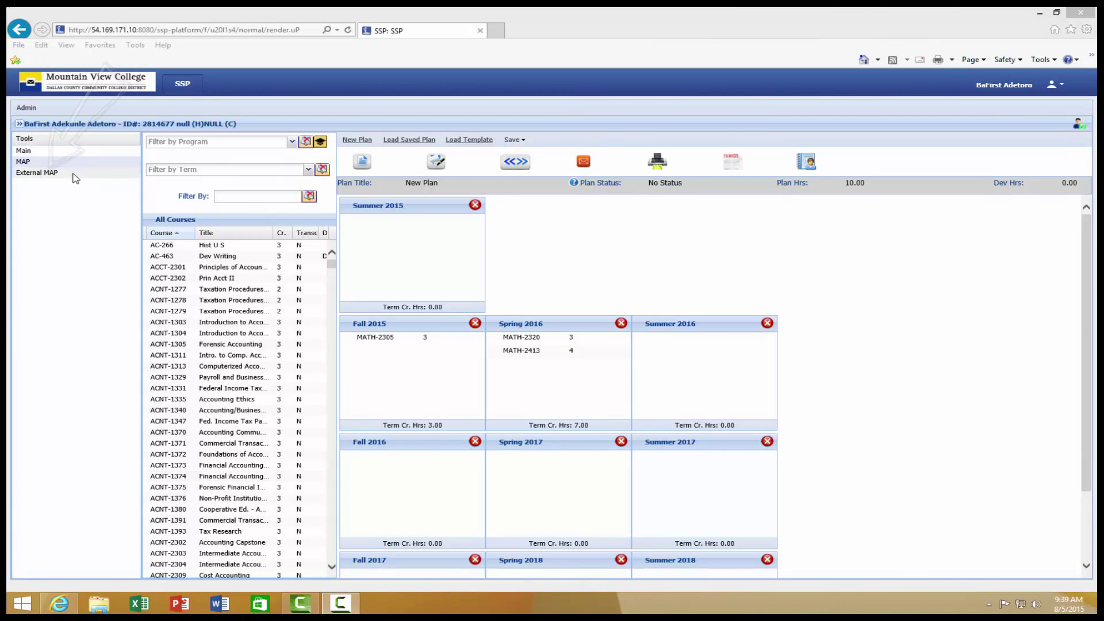
- Open the External MAP comparison and replace the student's existing external map
left_click(74, 174)
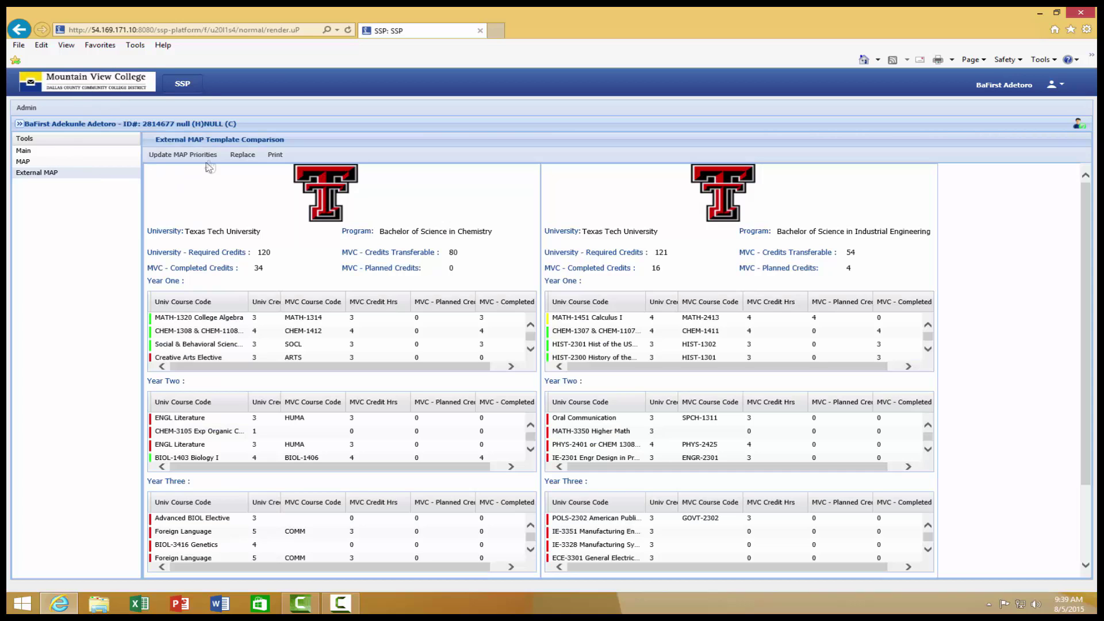
left_click(250, 156)
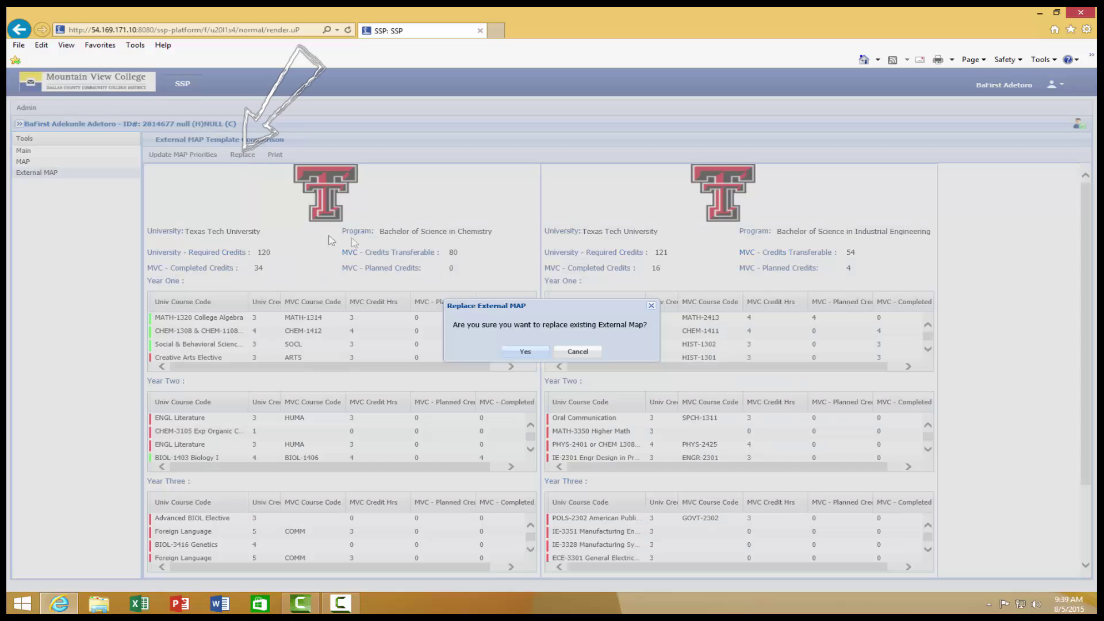
left_click(524, 353)
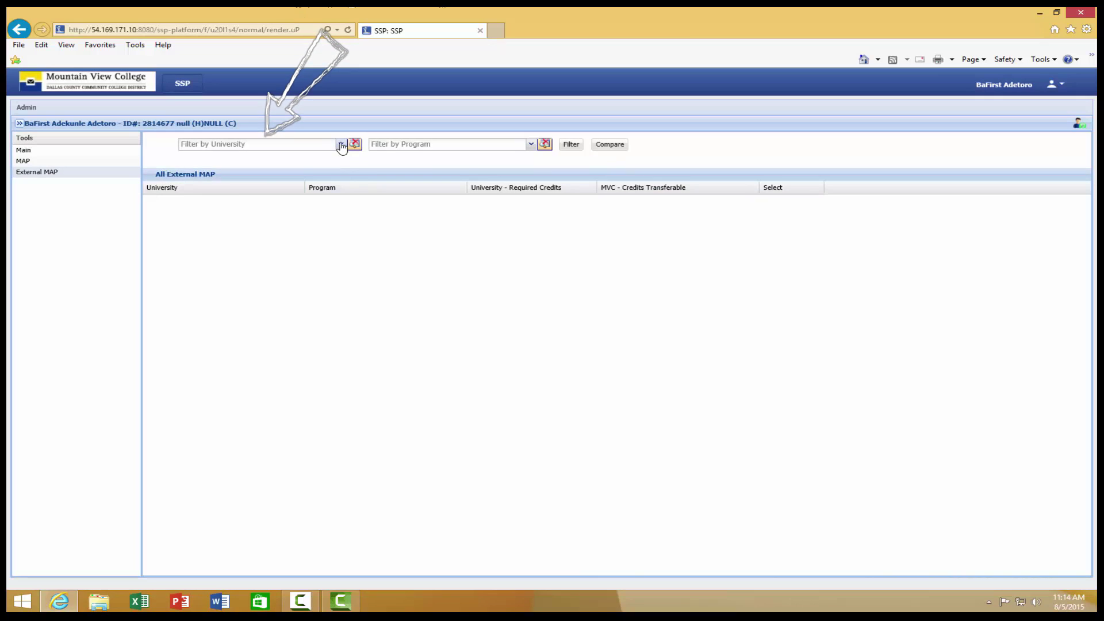
- Filter the external maps by Texas Tech University and Bachelor of Science in Chemistry, and compare the selected program
left_click(341, 145)
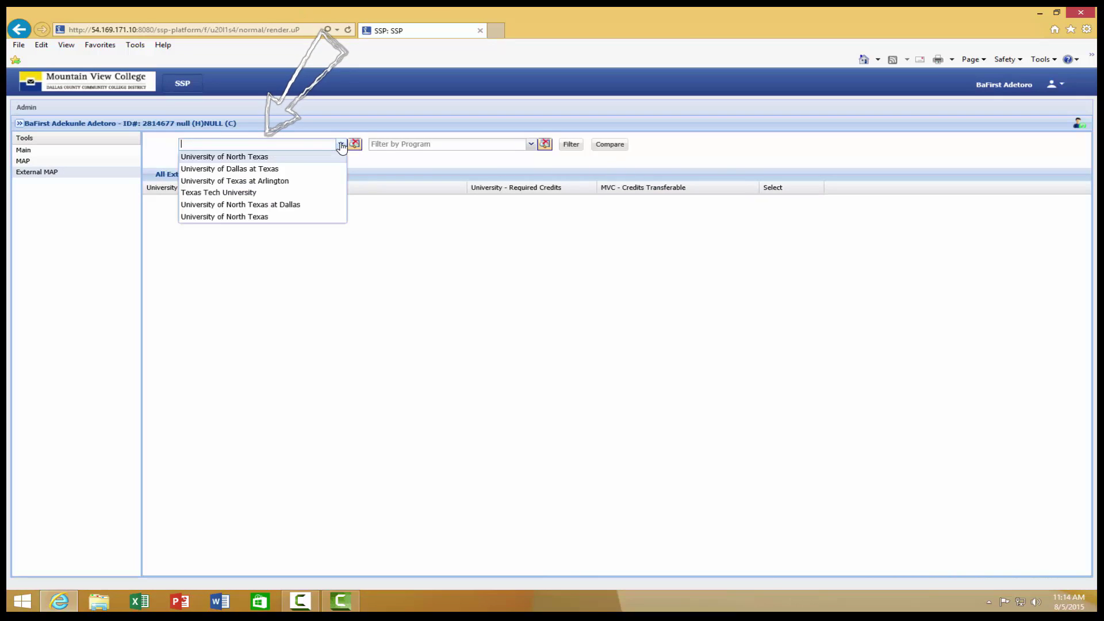
left_click(255, 193)
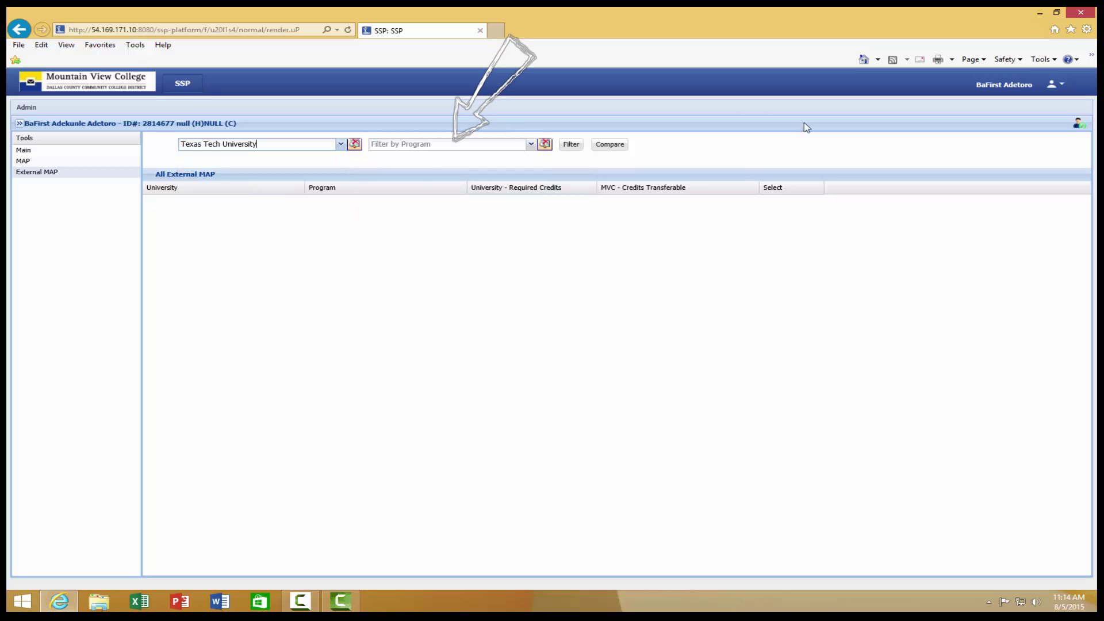
left_click(530, 145)
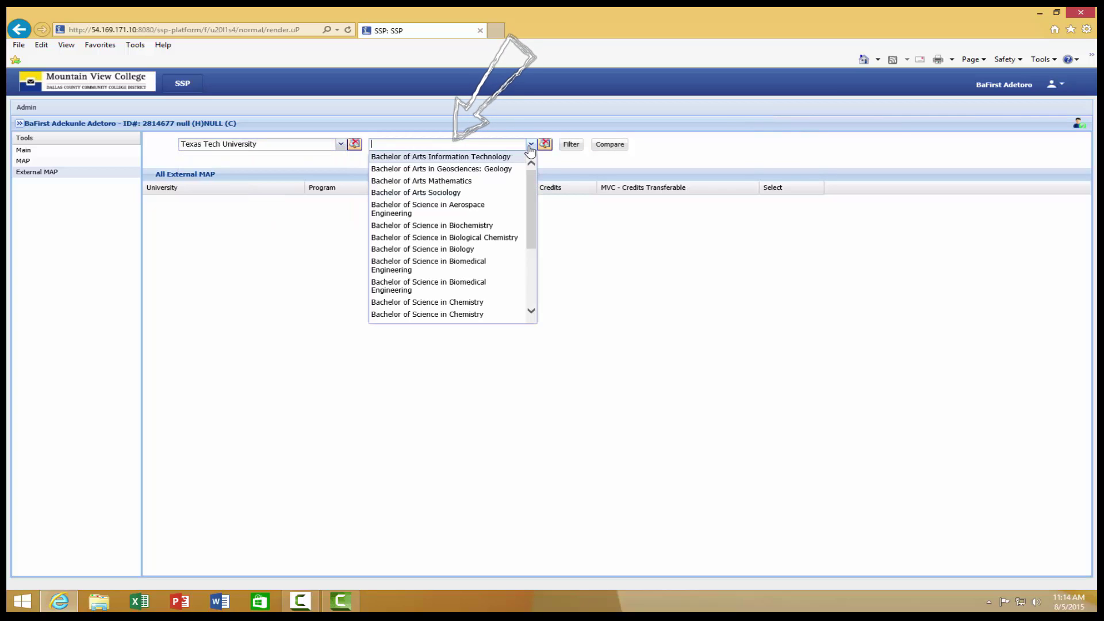
left_click(466, 302)
left_click(576, 144)
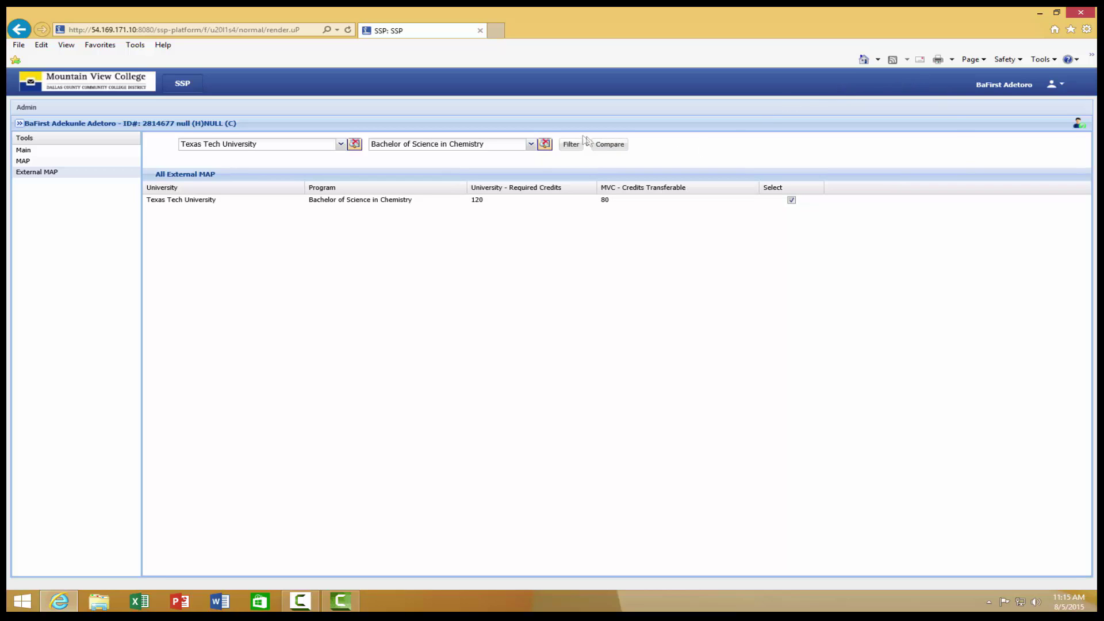
left_click(608, 148)
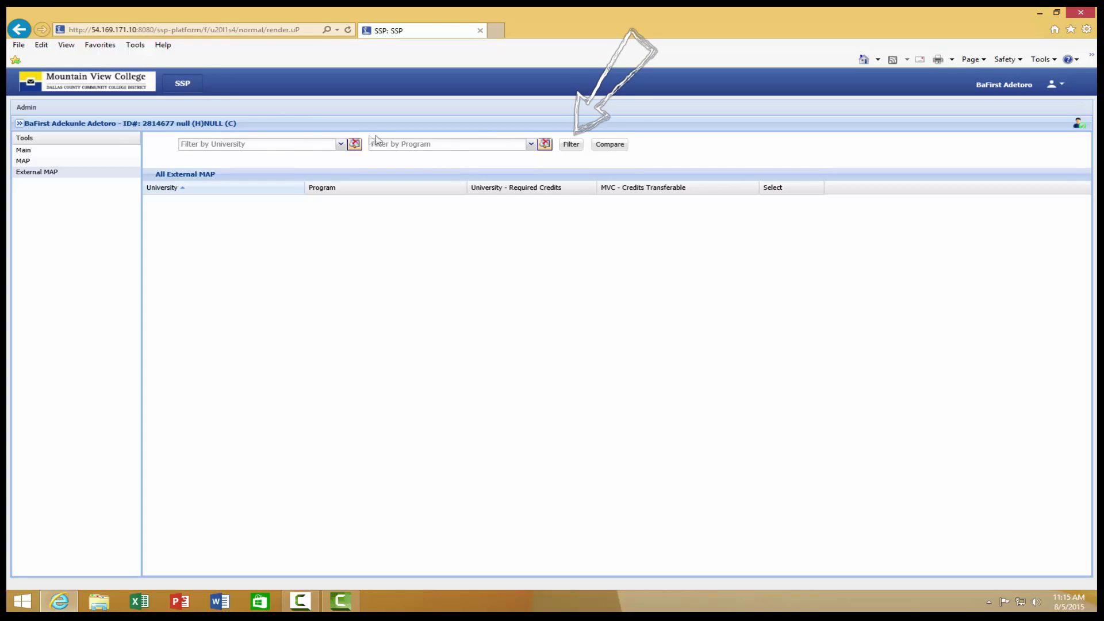
- List all external maps and compare Texas Tech University's Bachelor of Science in Biochemistry and Industrial Engineering programs
left_click(571, 145)
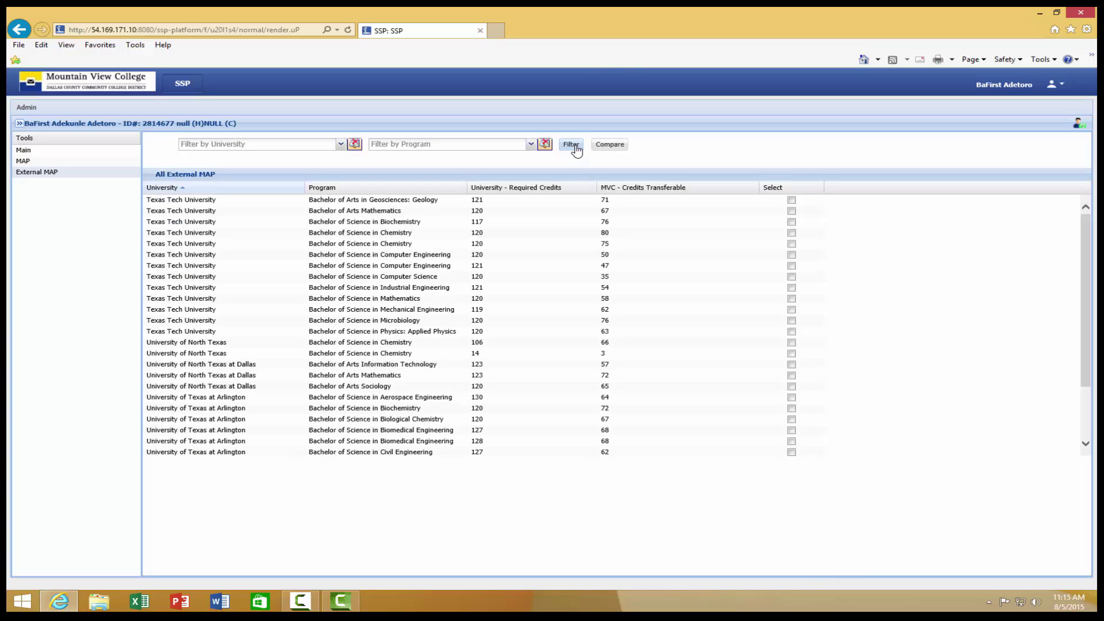
left_click(792, 211)
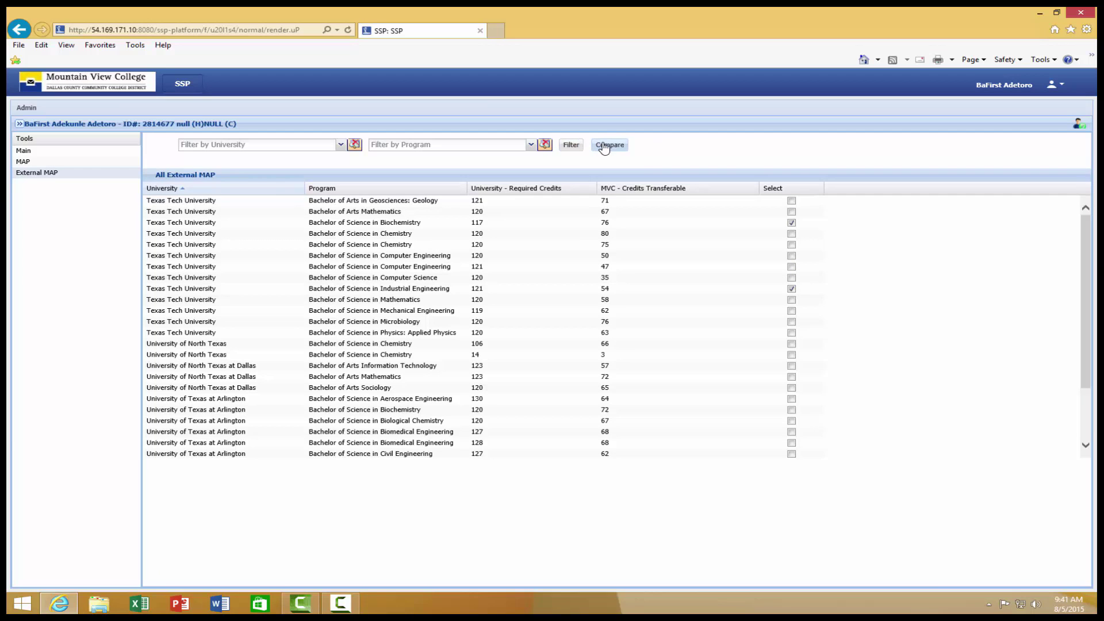
left_click(603, 147)
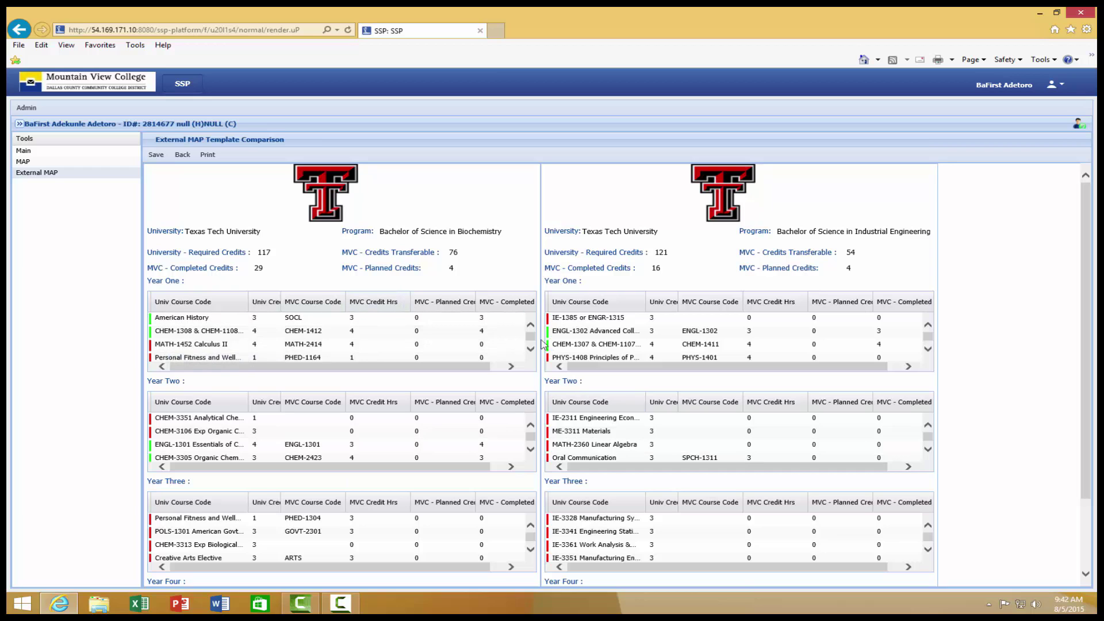
scroll(533, 339, "up", 3)
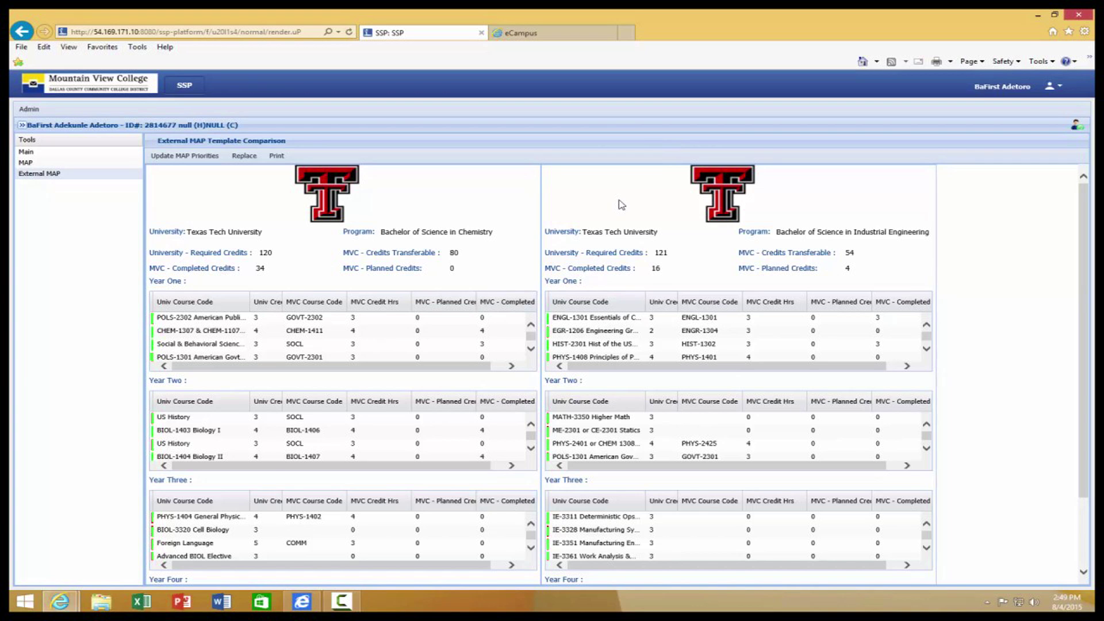
- Open the MAP priorities of the saved Chemistry and Industrial Engineering external maps for updating
left_click(167, 156)
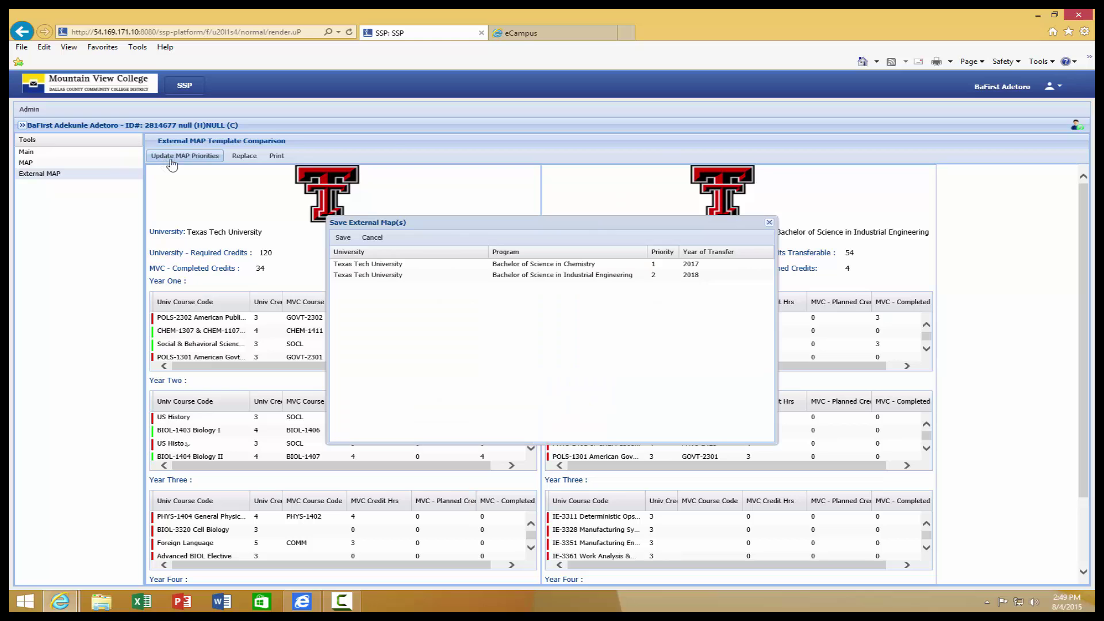